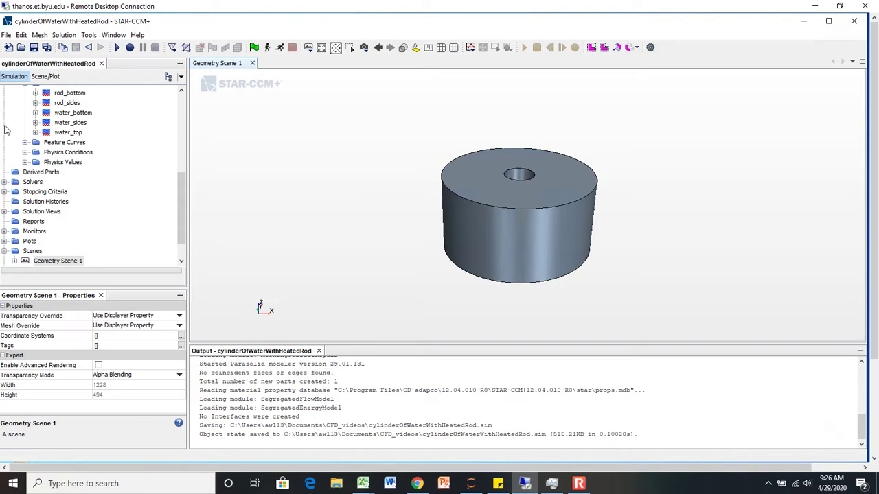
Step: Expand the water_sides and water_bottom boundaries down to their physics conditions
left_click_drag(182, 191, 181, 149)
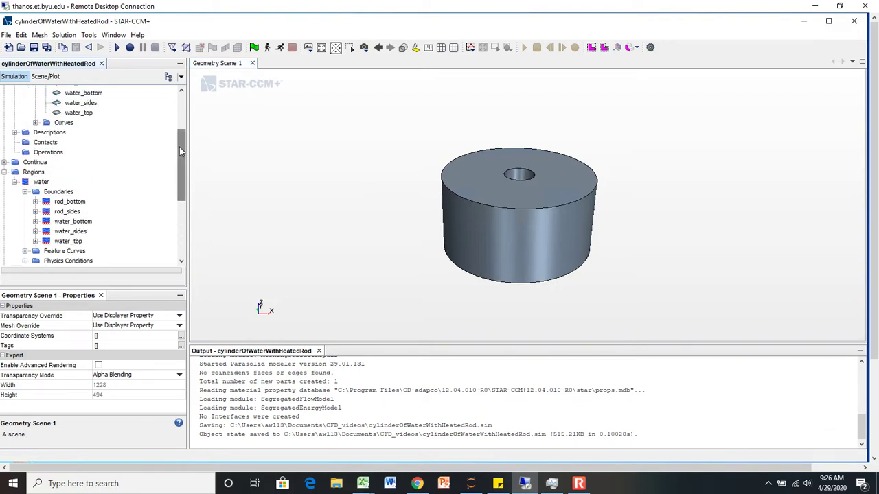
scroll(182, 179, "down", 1)
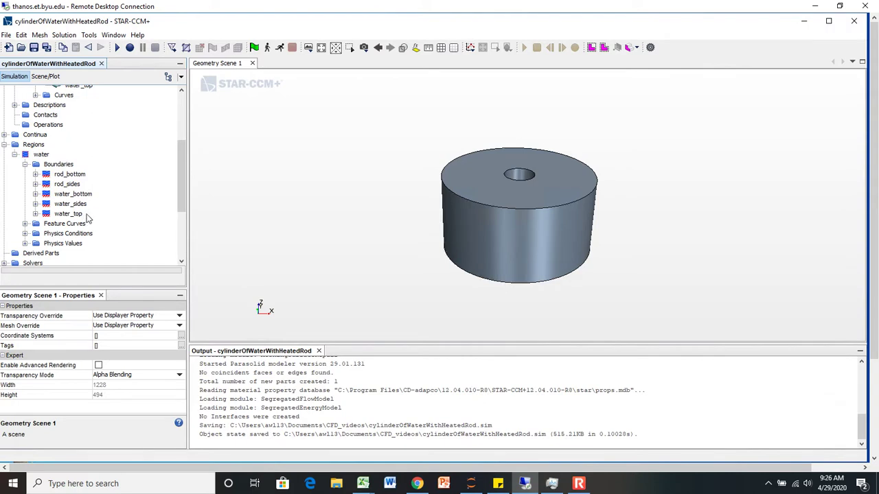
left_click(36, 204)
left_click(76, 214)
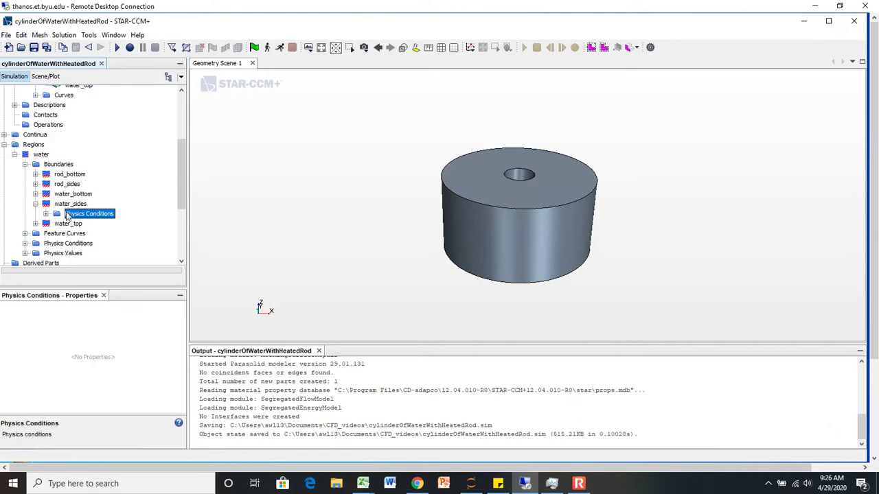
left_click(46, 215)
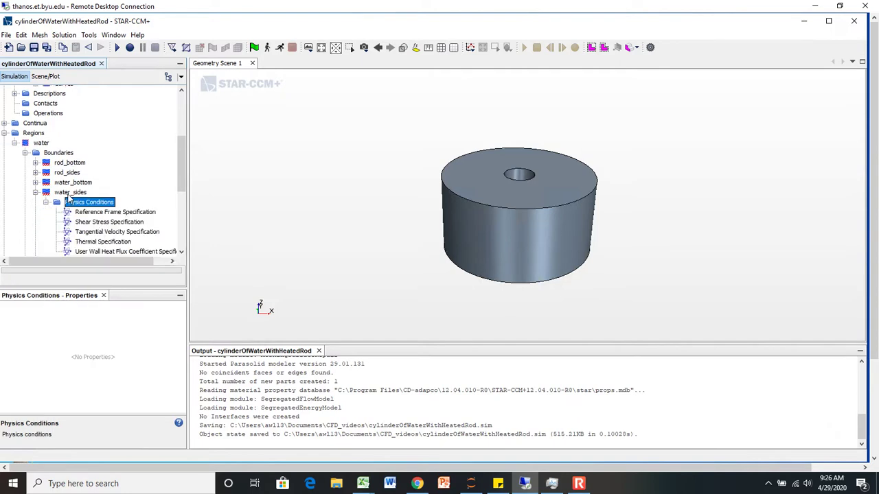
left_click(36, 183)
left_click(45, 193)
Step: Highlight the water_bottom, water_sides and water_top surfaces in the scene
scroll(113, 172, "down", 2)
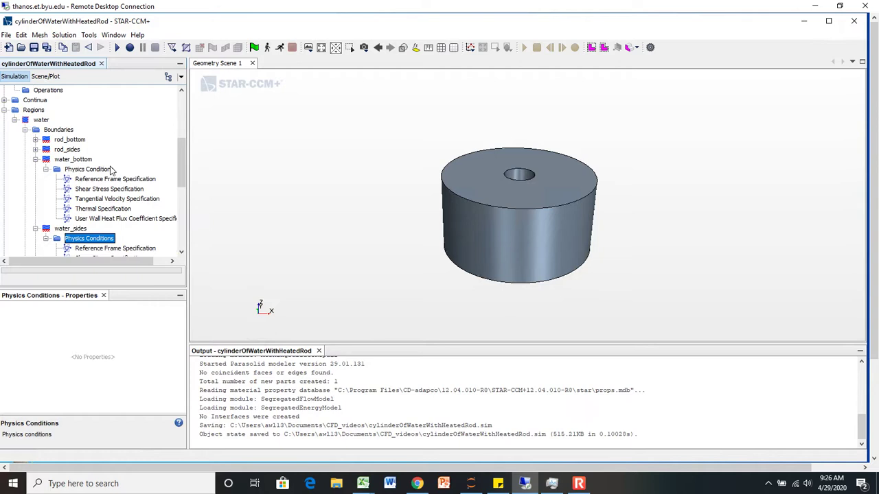
left_click(74, 159)
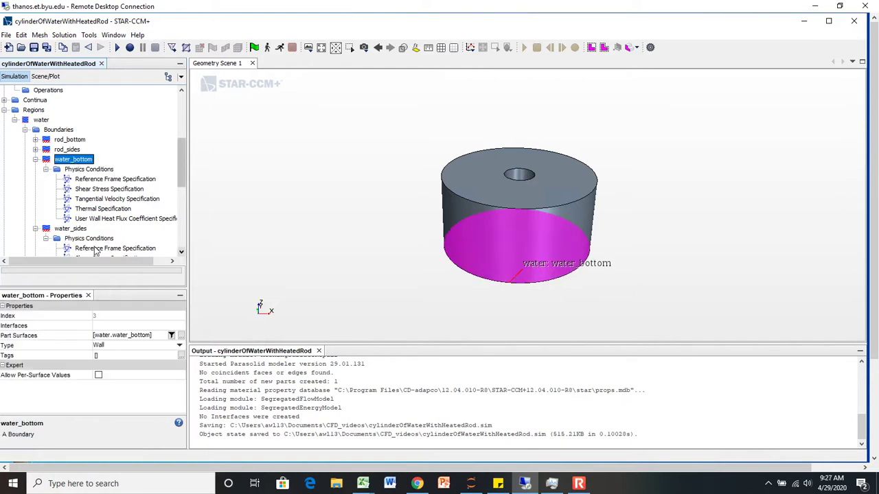
left_click(71, 228)
scroll(135, 170, "down", 2)
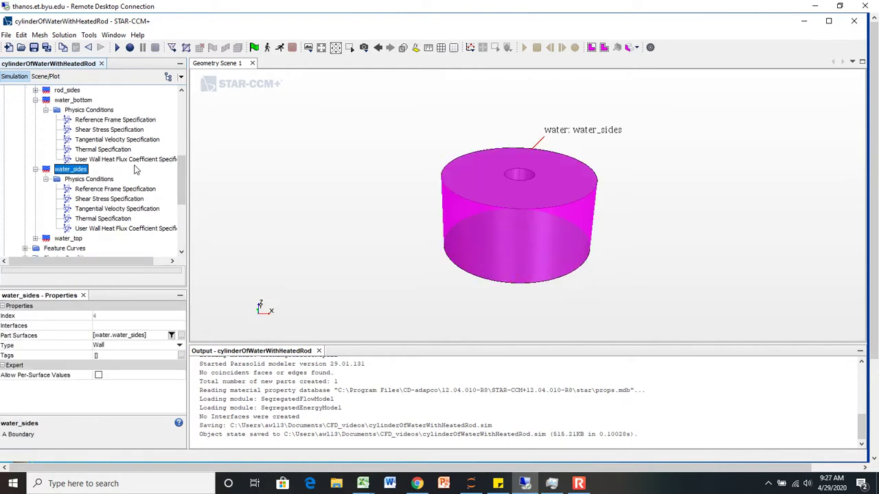
left_click(68, 238)
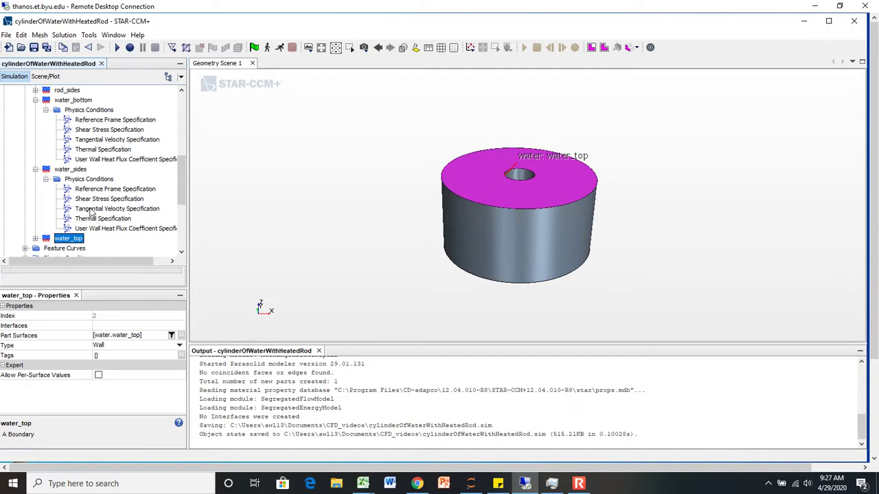
left_click(77, 169)
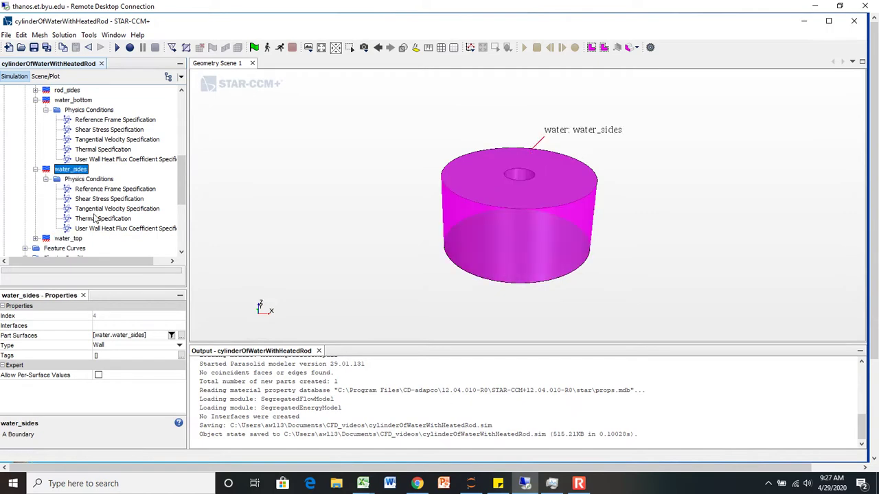
Step: Confirm the water_sides, water_bottom and water_top thermal specifications are all Adiabatic
left_click(96, 218)
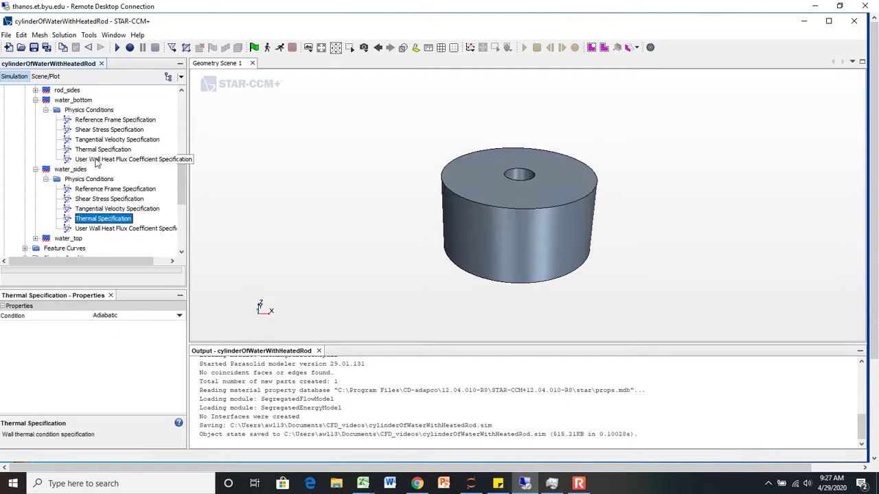
left_click(97, 150)
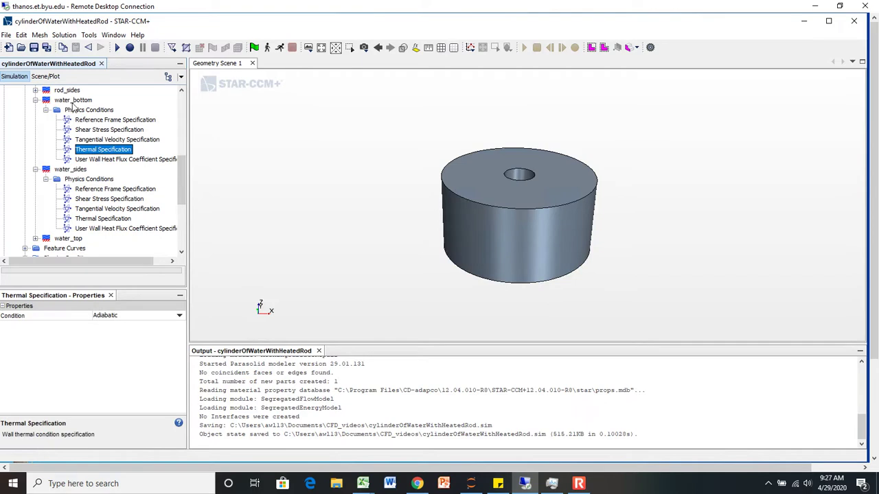
scroll(69, 177, "down", 2)
left_click(35, 179)
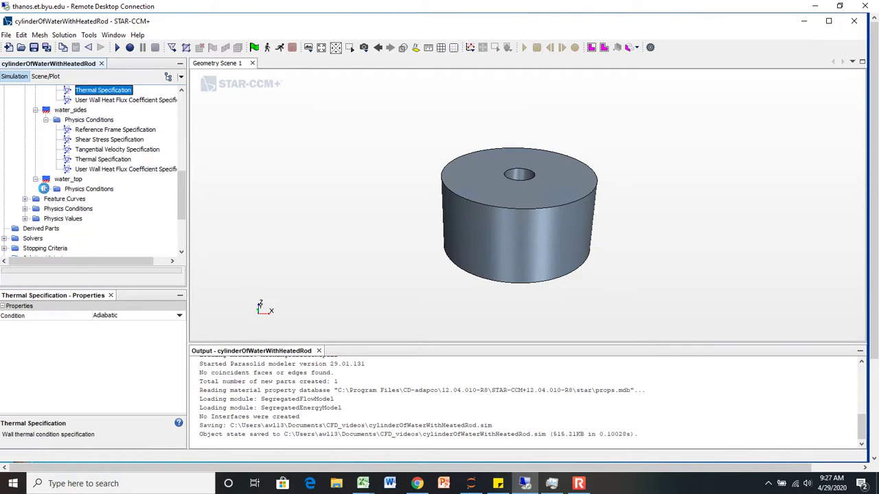
left_click(46, 189)
left_click(91, 229)
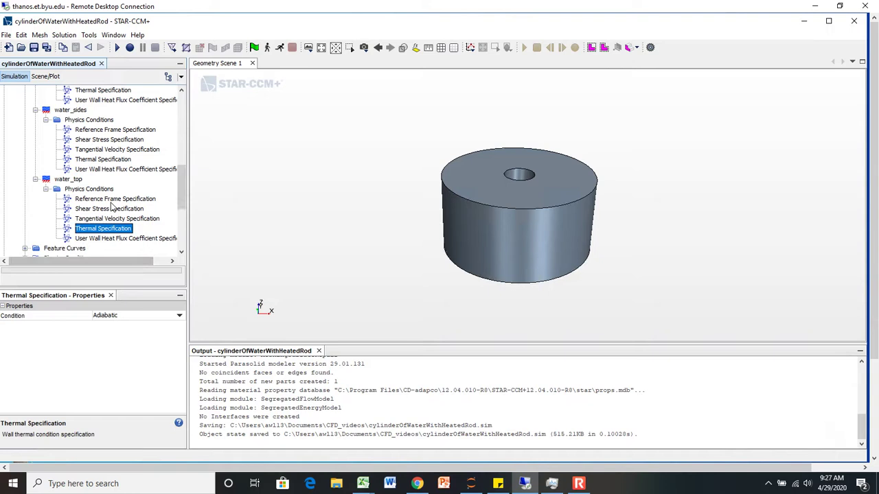
scroll(112, 206, "up", 1)
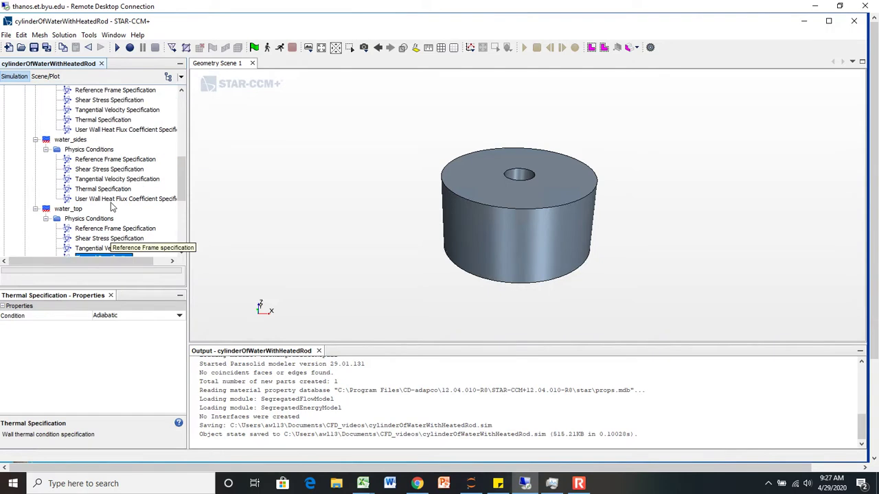
scroll(112, 206, "up", 2)
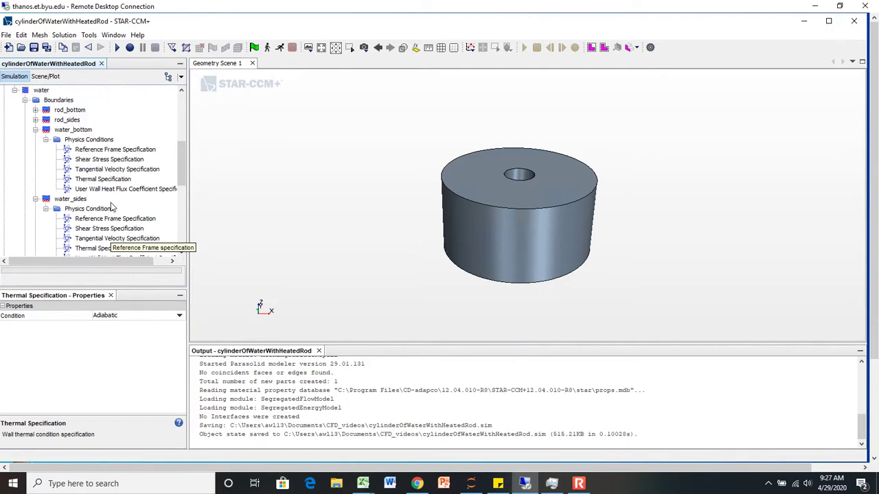
scroll(112, 206, "down", 4)
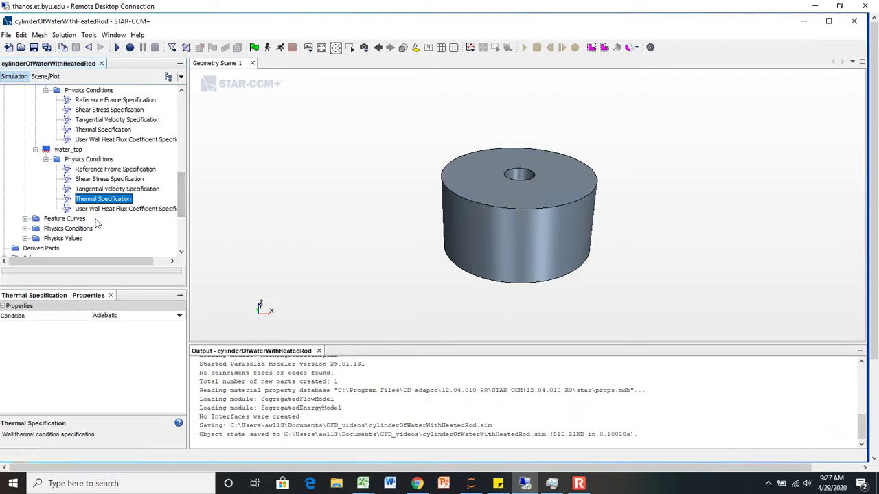
scroll(50, 96, "down", 2)
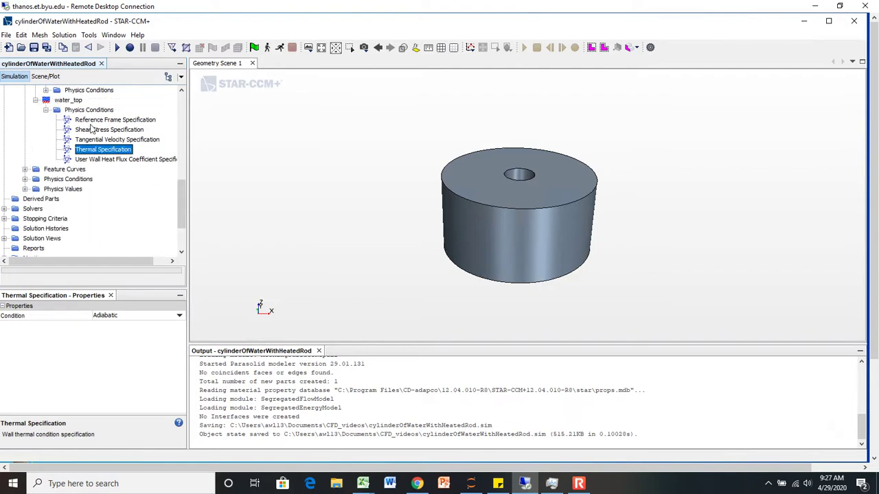
scroll(91, 129, "up", 2)
left_click(45, 128)
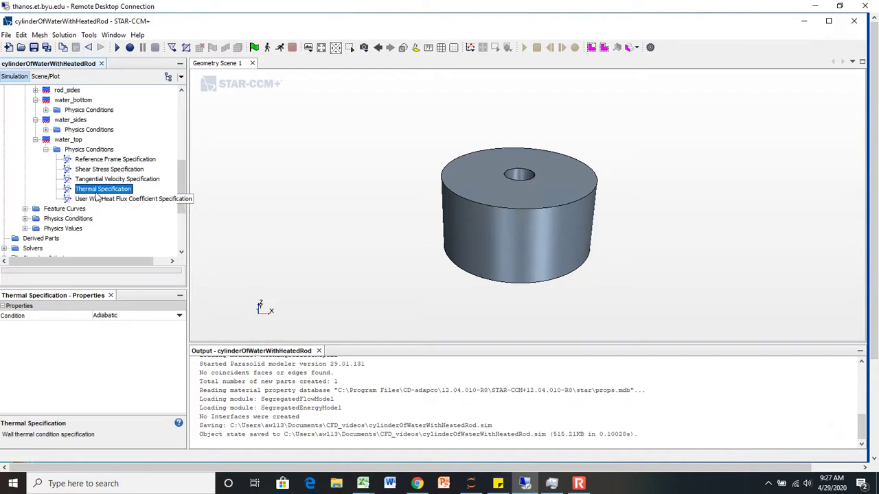
Step: Switch water_top's thermal specification to Temperature and show its Static Temperature value
left_click(179, 316)
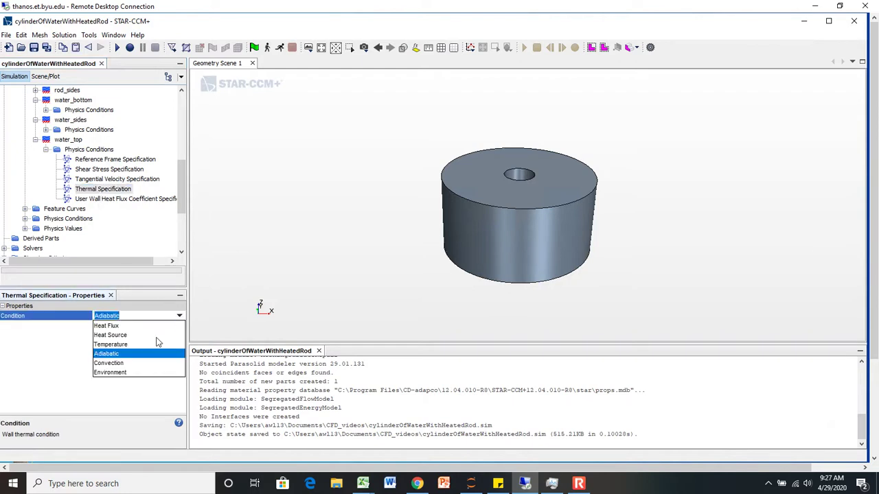
left_click(156, 344)
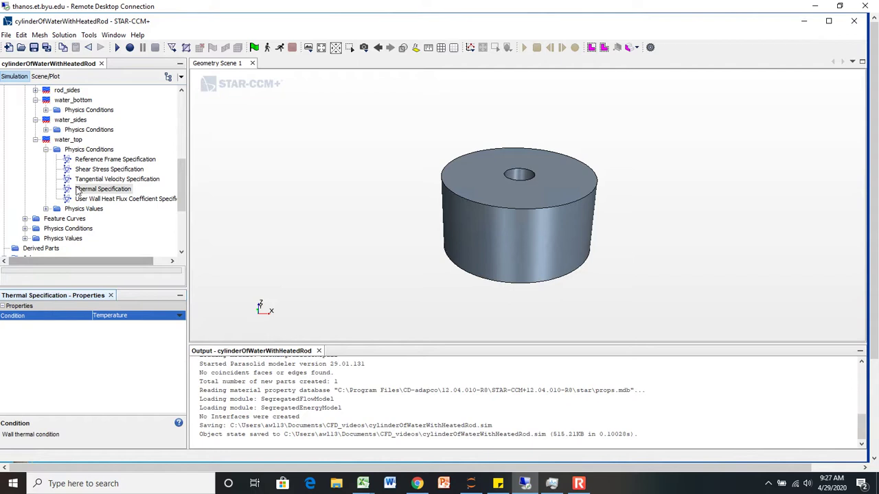
left_click(45, 208)
left_click(82, 221)
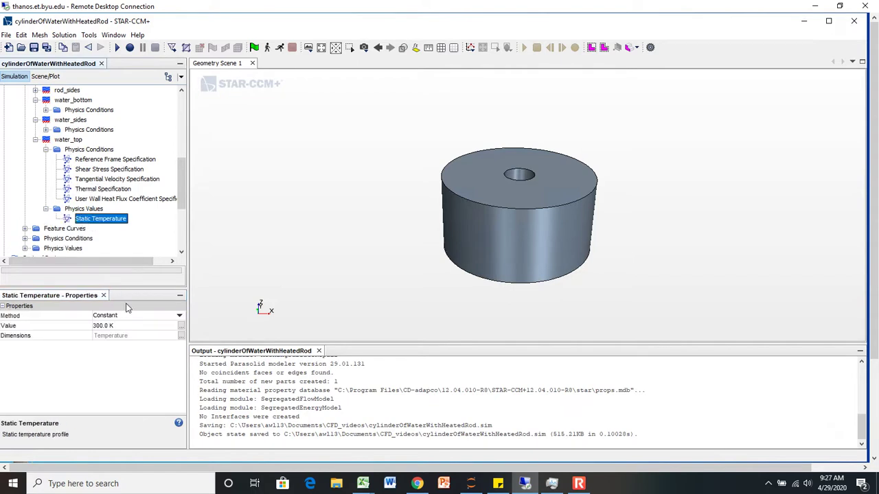
Step: Set water_top's static temperature to 320 K and collapse its physics nodes
left_click(123, 324)
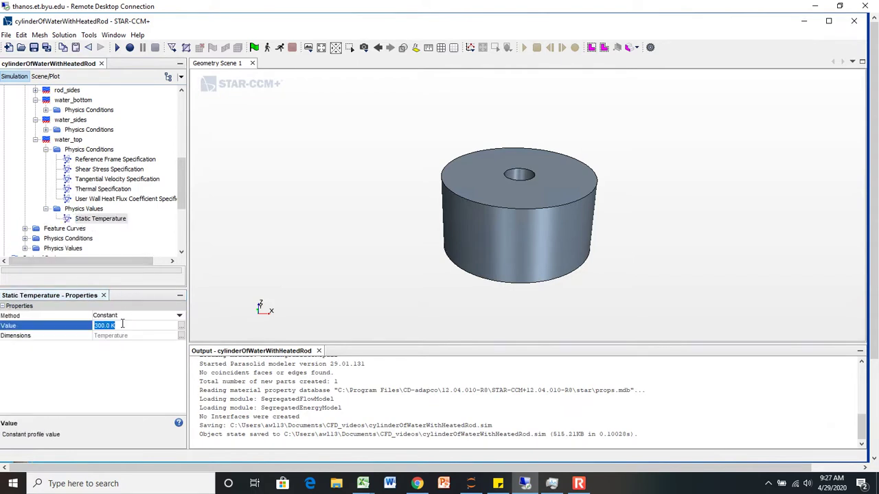
type("320")
key("Return")
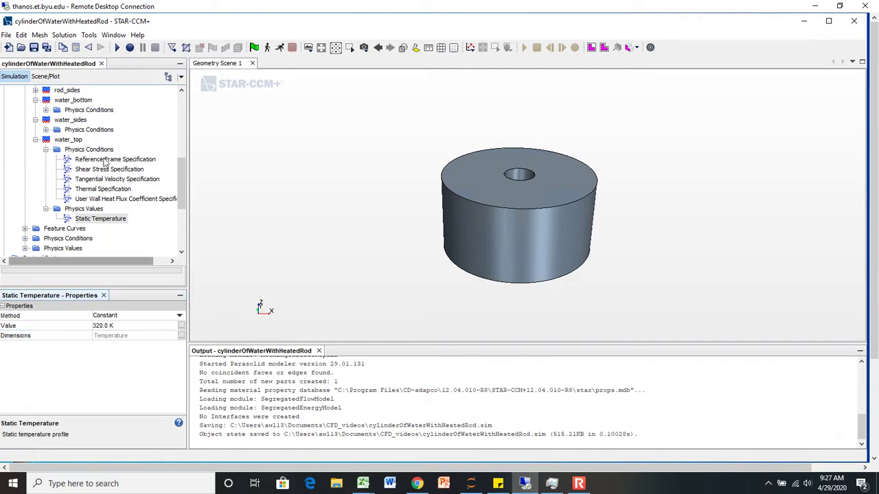
left_click(46, 149)
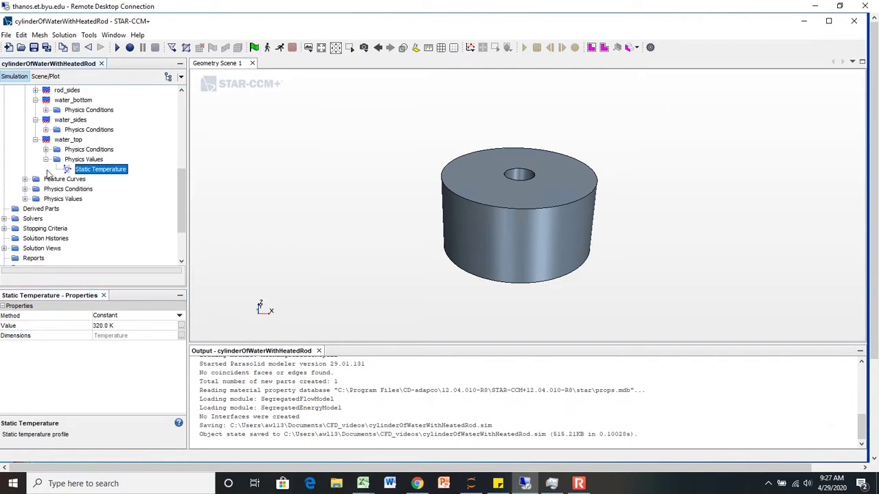
left_click(46, 160)
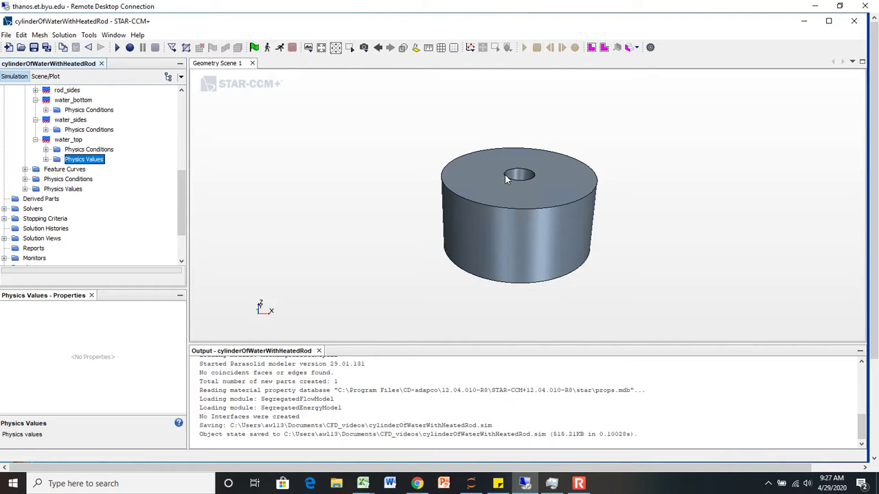
left_click(403, 47)
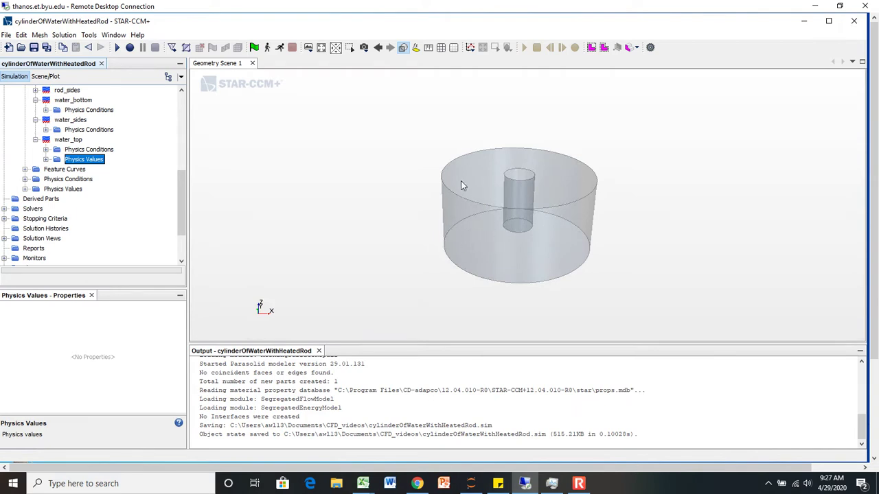
left_click(404, 48)
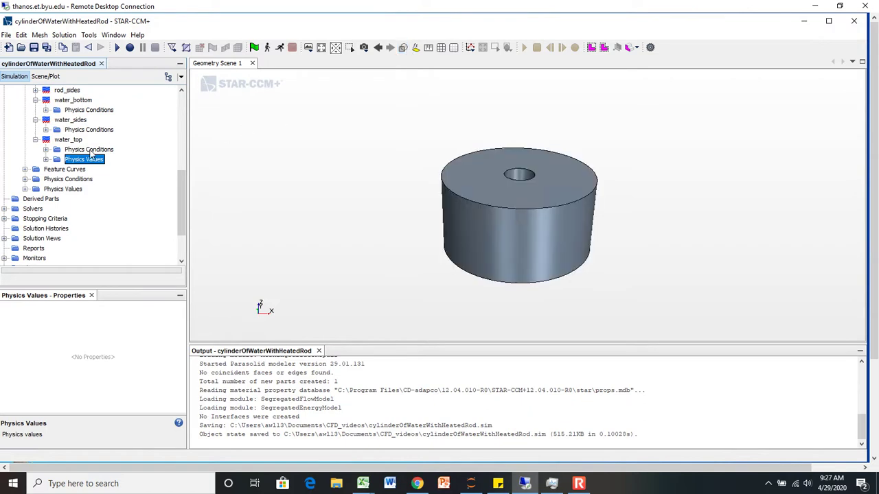
scroll(57, 159, "up", 1)
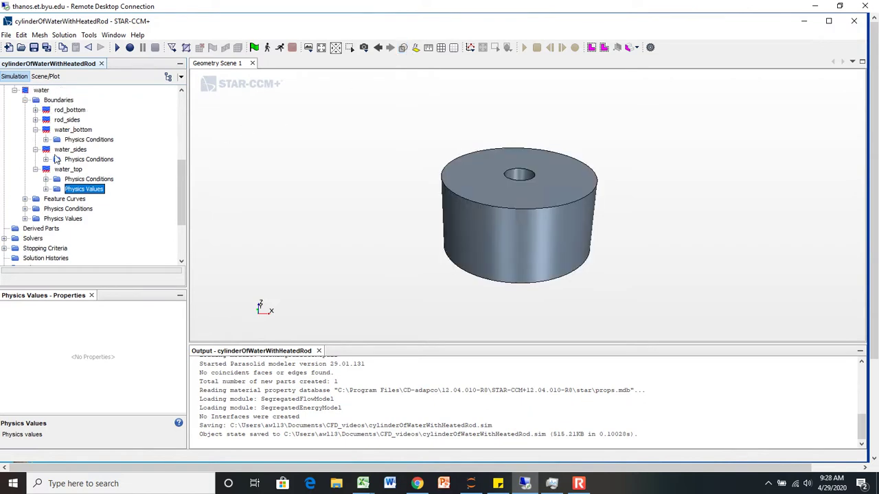
scroll(56, 158, "up", 1)
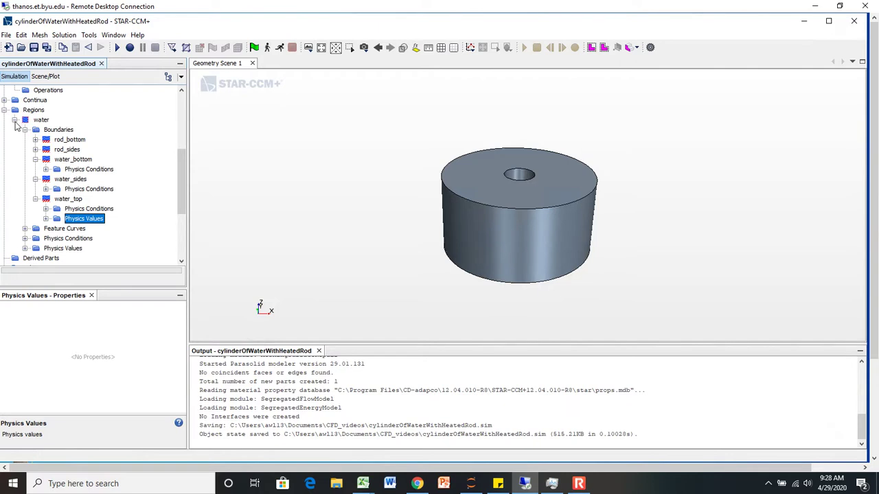
left_click(25, 248)
scroll(55, 209, "down", 1)
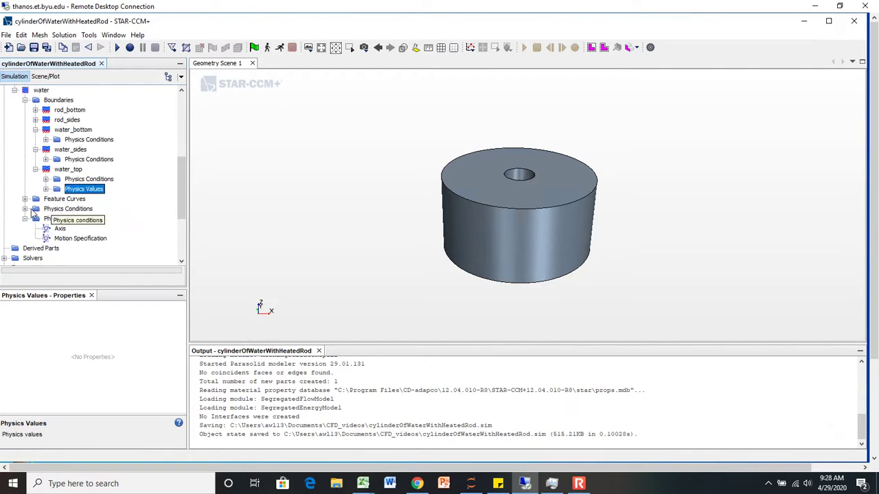
left_click(25, 209)
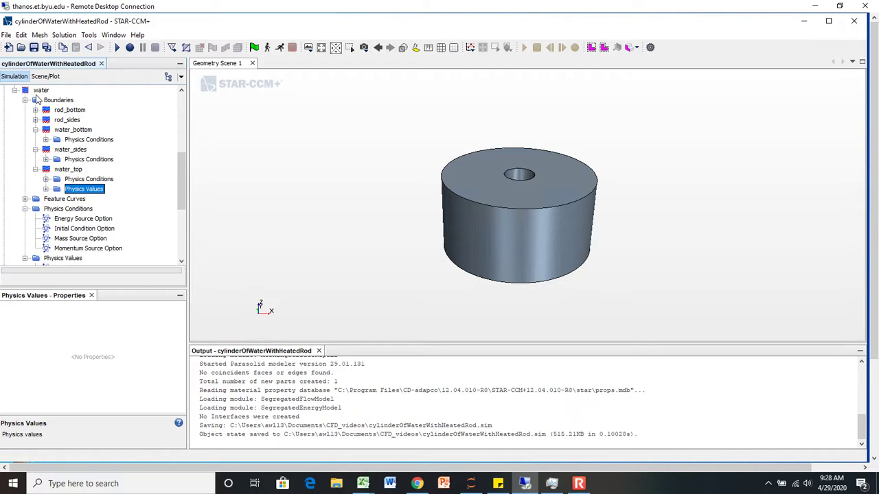
left_click(25, 101)
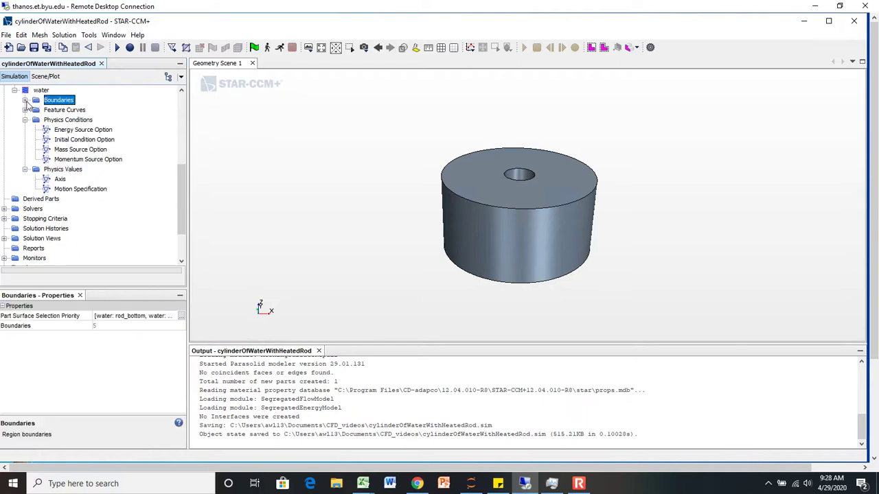
left_click(79, 130)
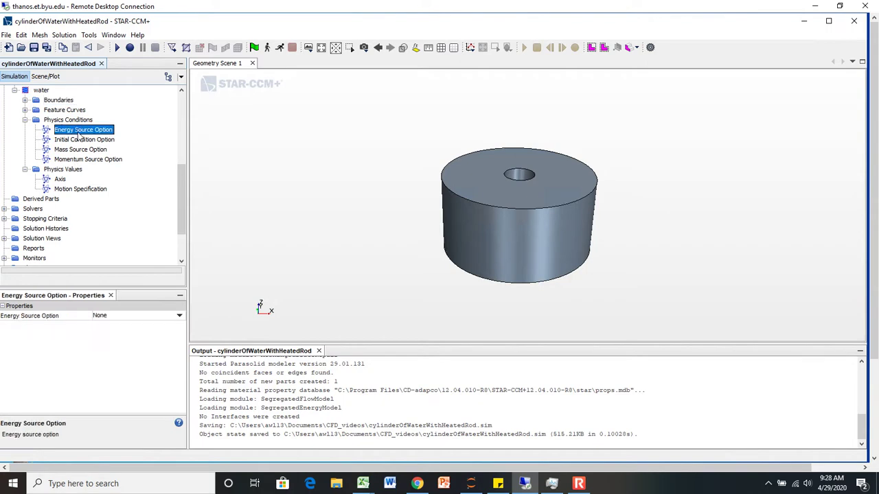
left_click(143, 318)
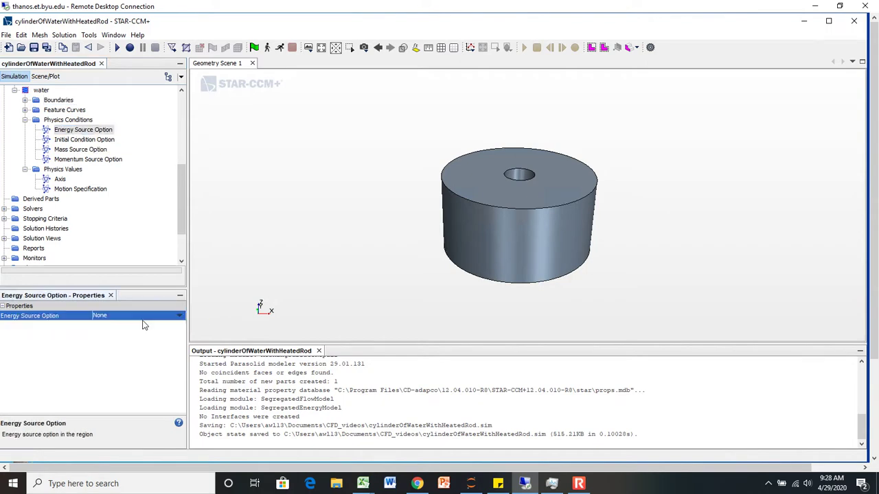
left_click(178, 316)
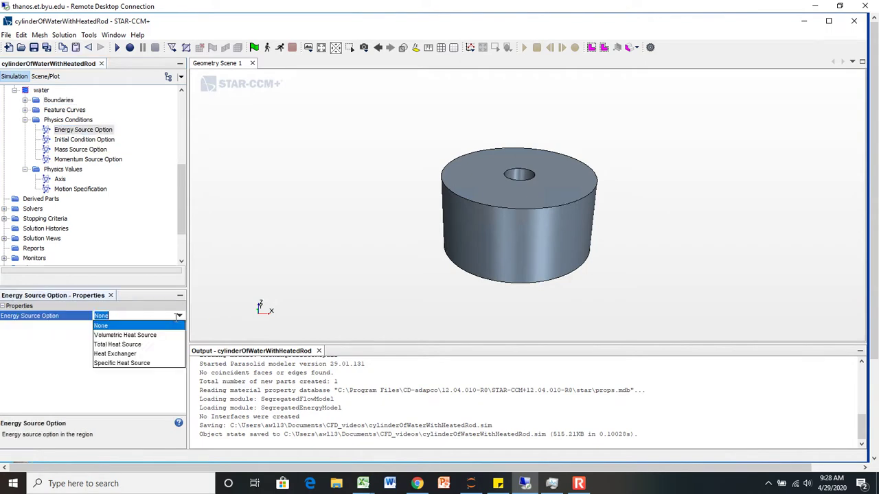
left_click(121, 323)
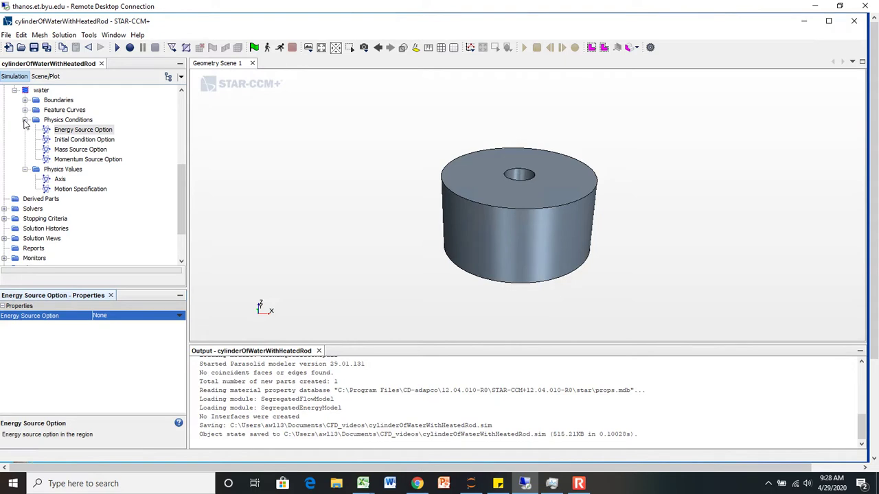
left_click(25, 121)
left_click(25, 131)
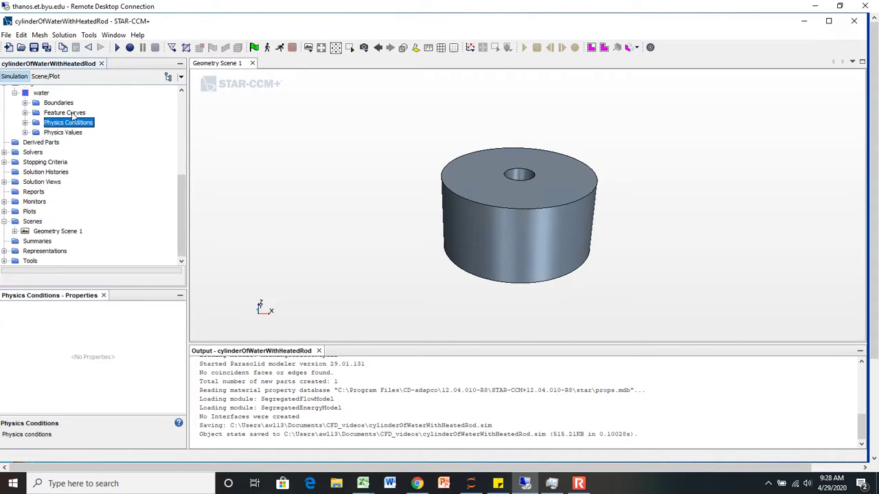
Step: Start a new plane section from Derived Parts via New Part > Section > Plane
left_click(36, 143)
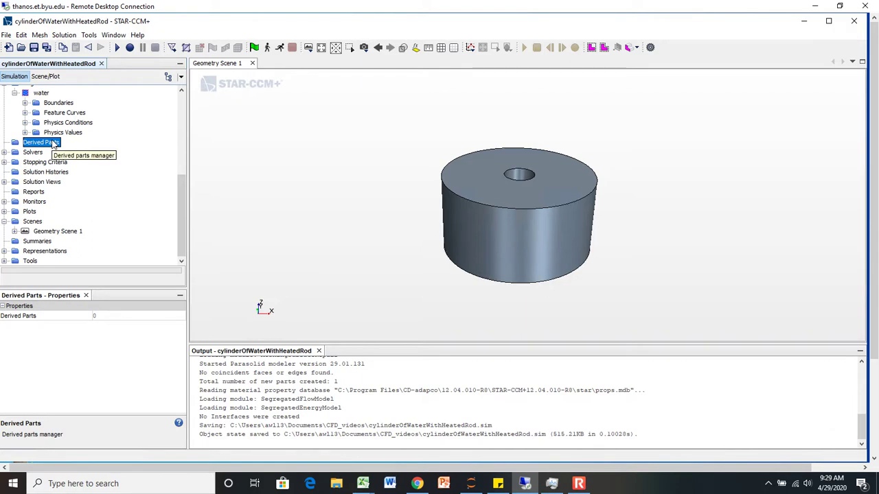
right_click(54, 144)
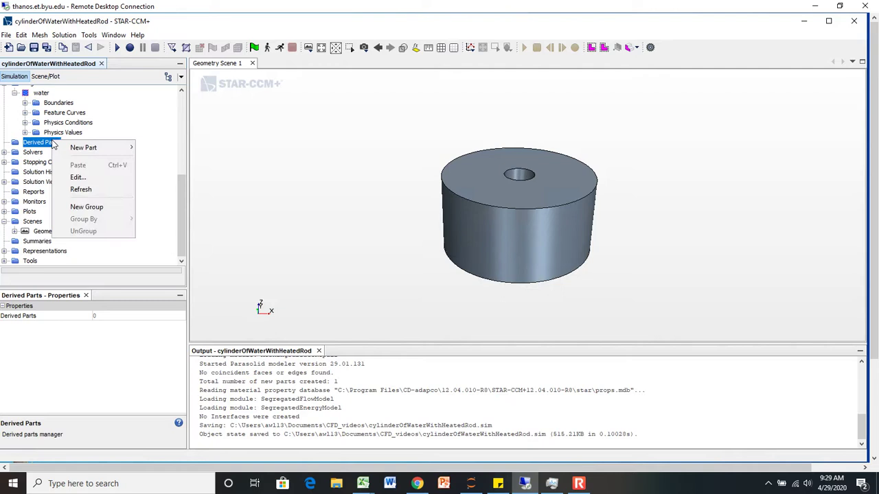
mouse_move(81, 148)
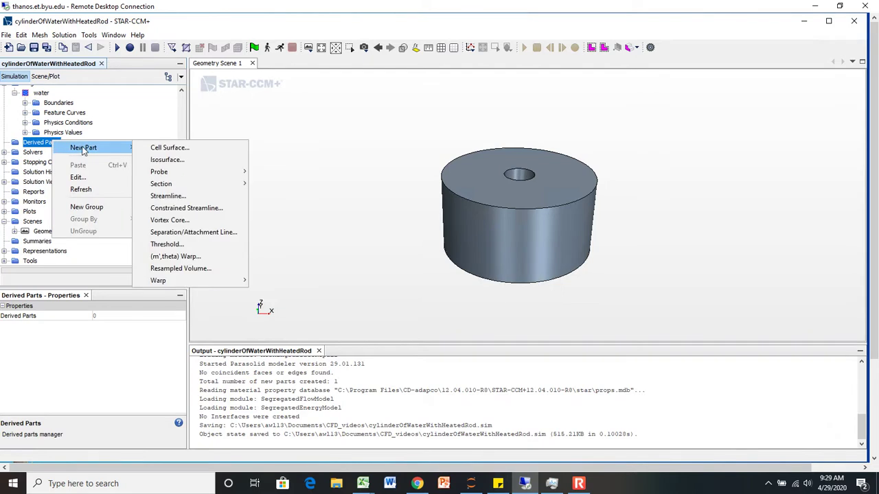
mouse_move(169, 186)
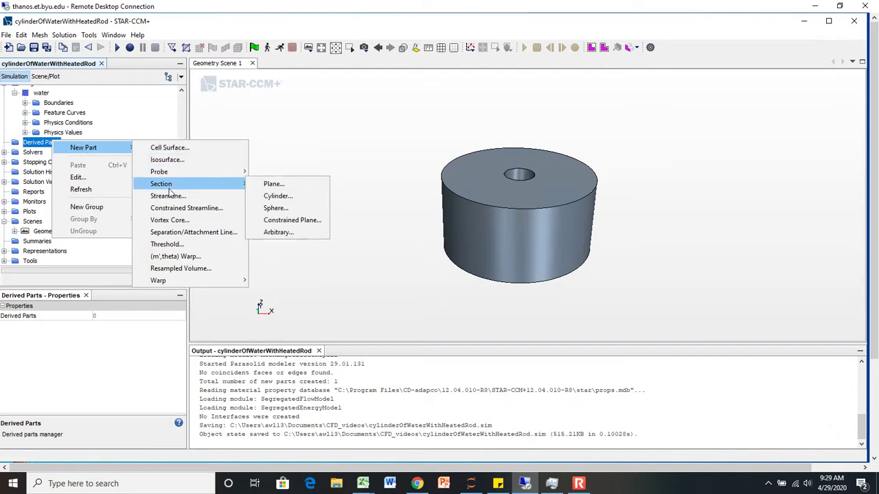
left_click(275, 185)
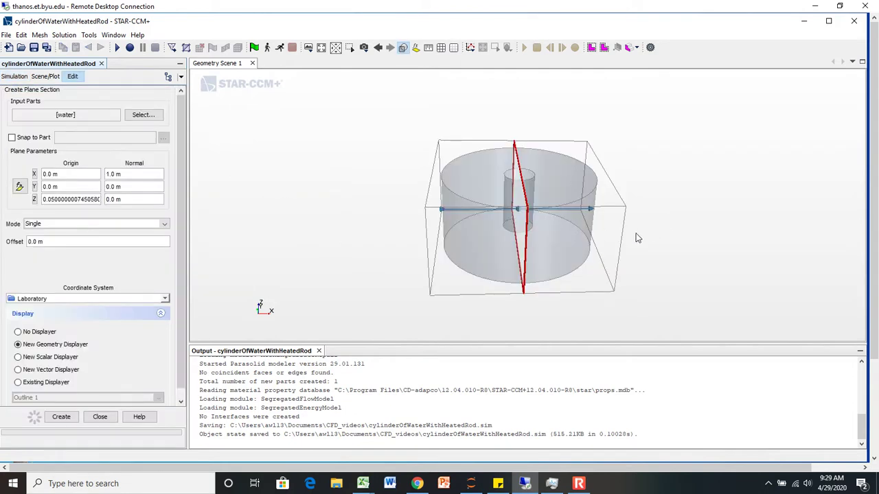
Step: Set the plane section's origin Z to 0.05 m
mouse_move(636, 238)
left_mouse_down()
mouse_move(620, 243)
mouse_move(651, 229)
left_mouse_up()
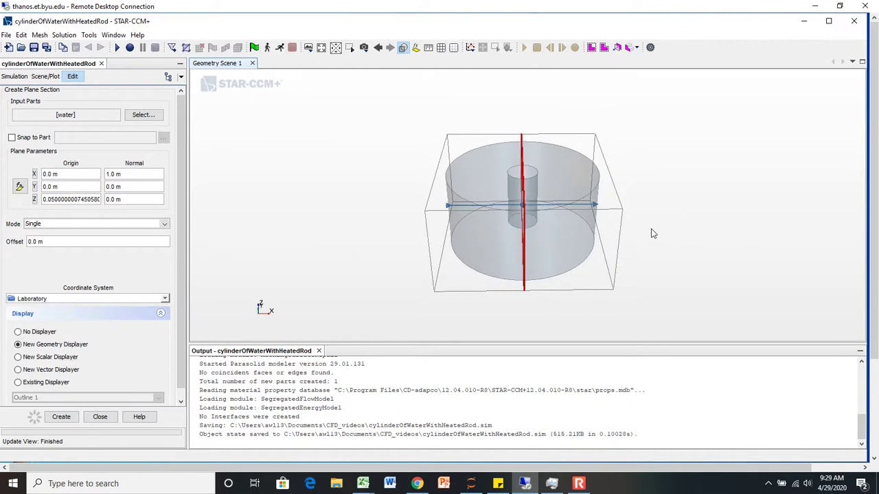
left_click(76, 199)
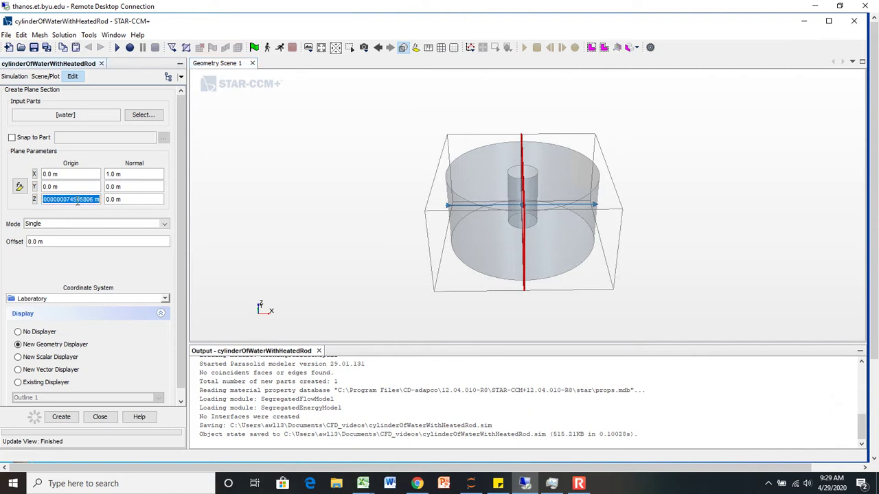
type("0.05 m")
key("Return")
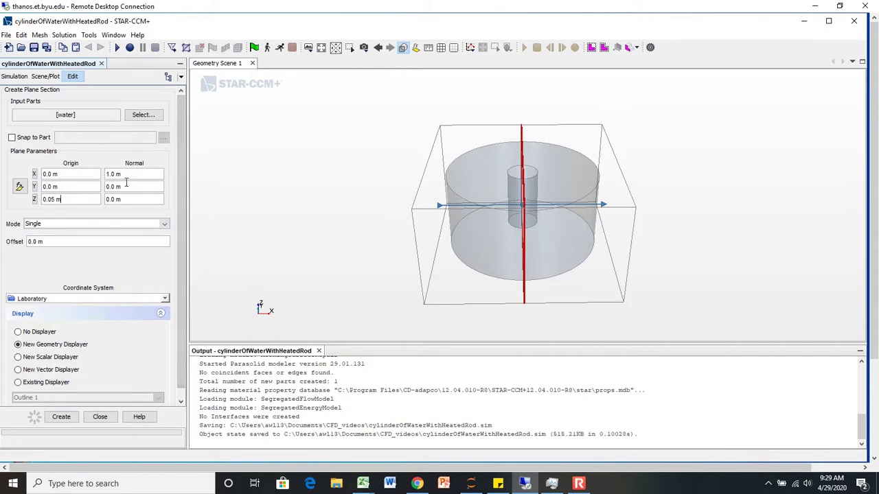
Step: Set the normal to (0, 1, 0), choose No Displayer, and create the section
left_click(128, 174)
type("0")
key("Return")
key("Tab")
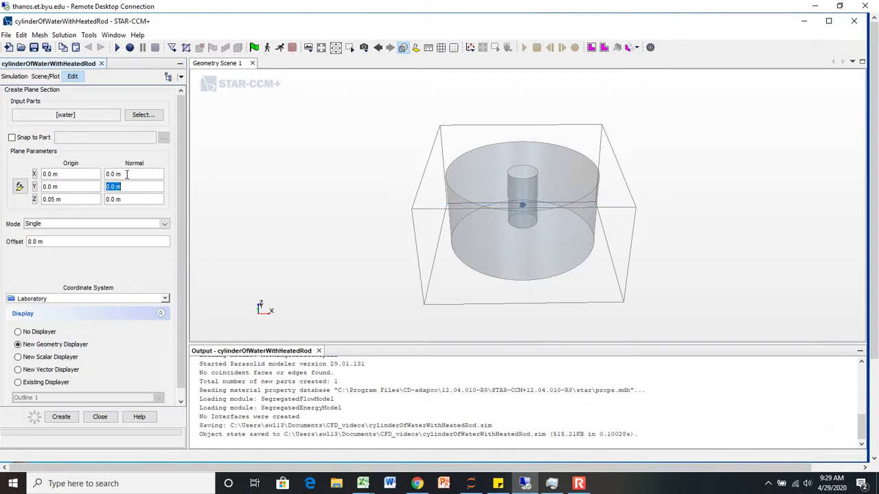
type("1")
key("Return")
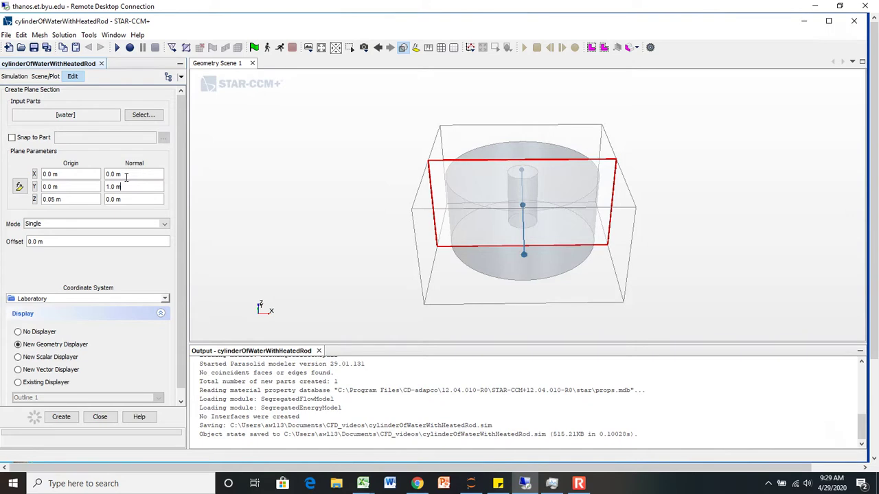
left_click(39, 333)
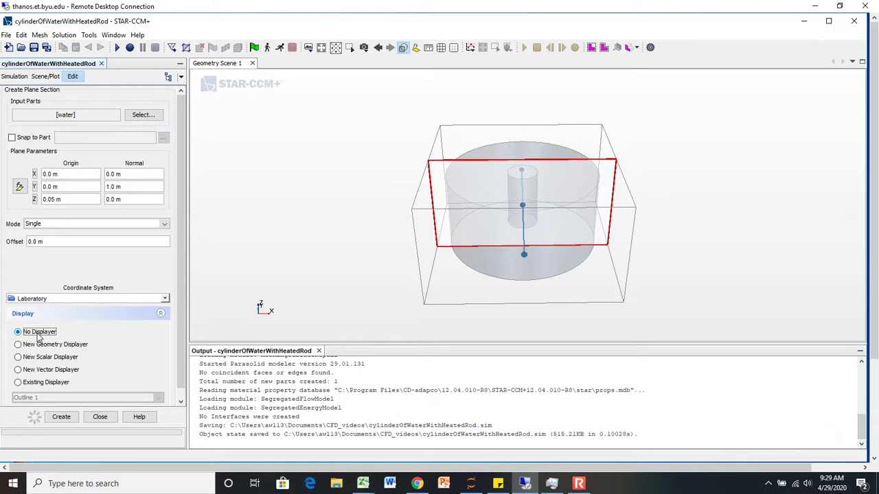
left_click(74, 420)
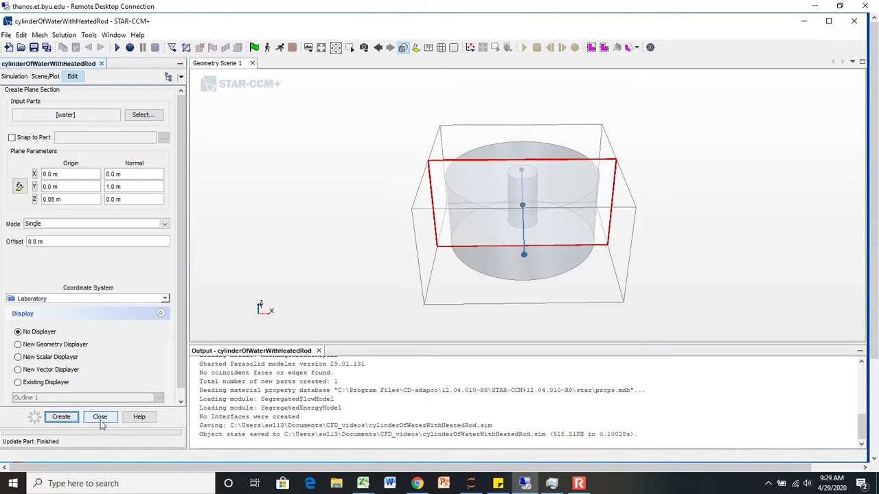
Step: Create a second plane section with normal (1, 0, 0)
left_click(130, 187)
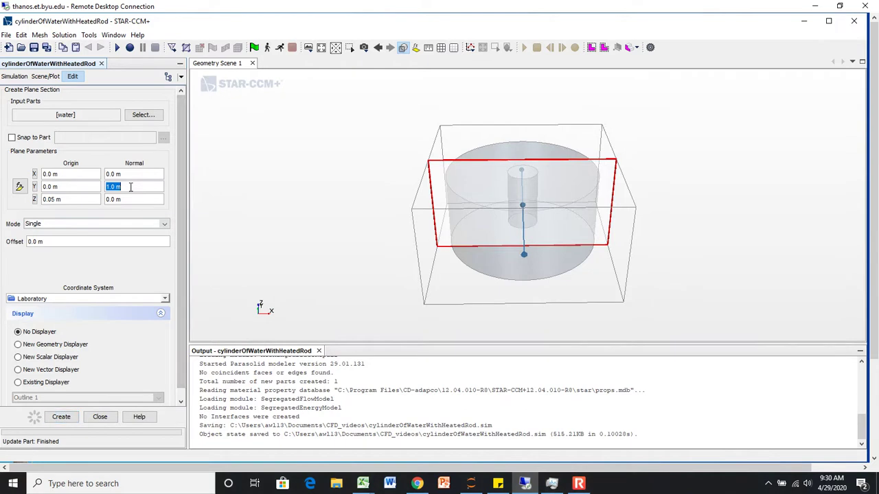
type("0")
key("Tab")
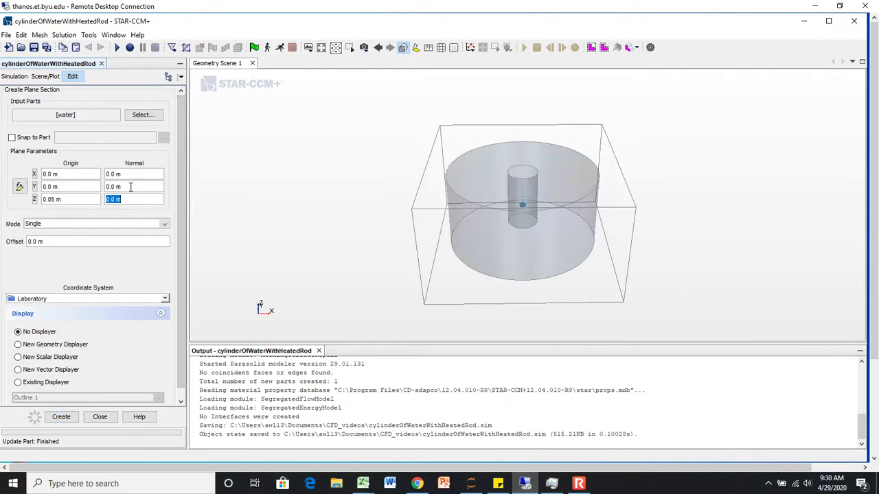
key("shift+Tab")
key("shift+Tab")
type("1")
key("Tab")
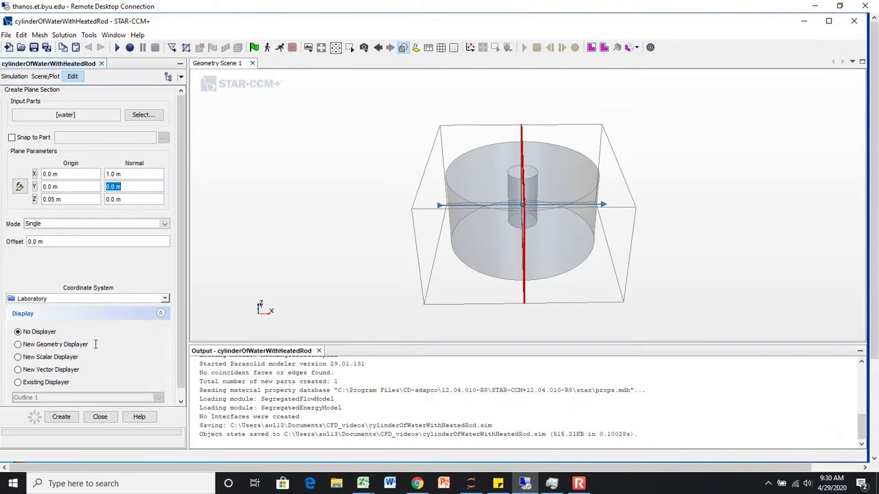
left_click(66, 418)
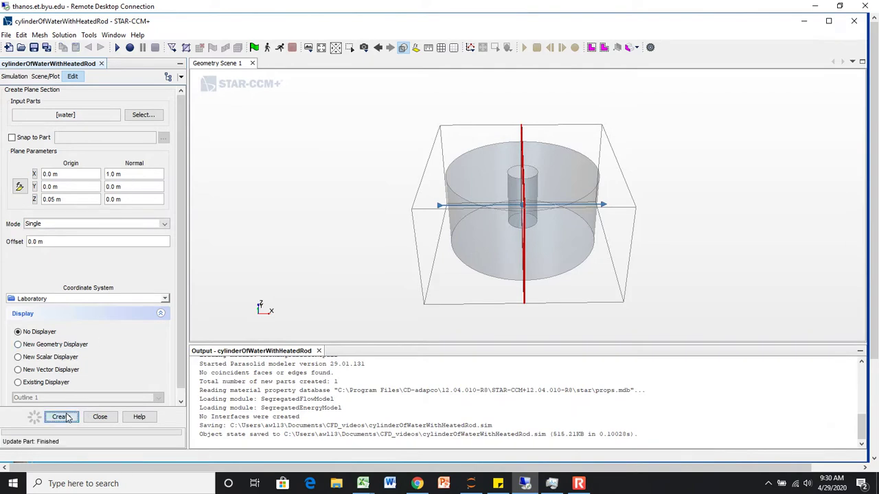
Step: Create a third, horizontal plane section with normal (0, 0, 1)
left_click(124, 199)
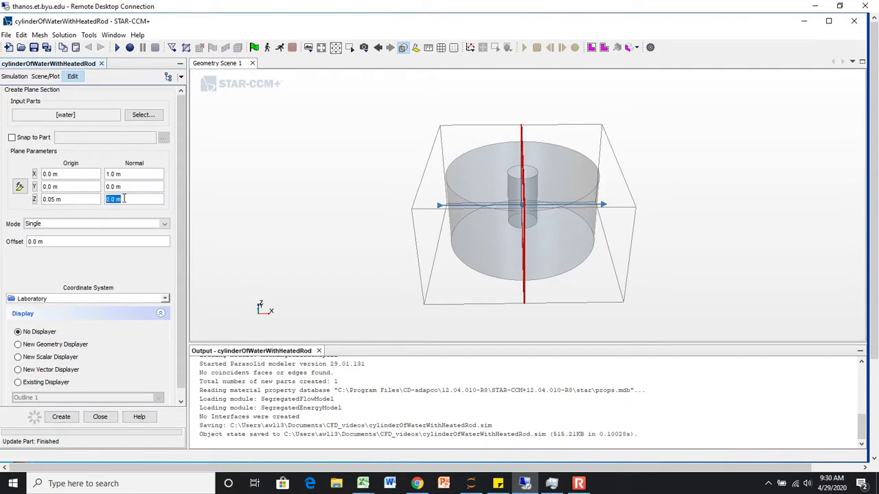
type("1")
key("Return")
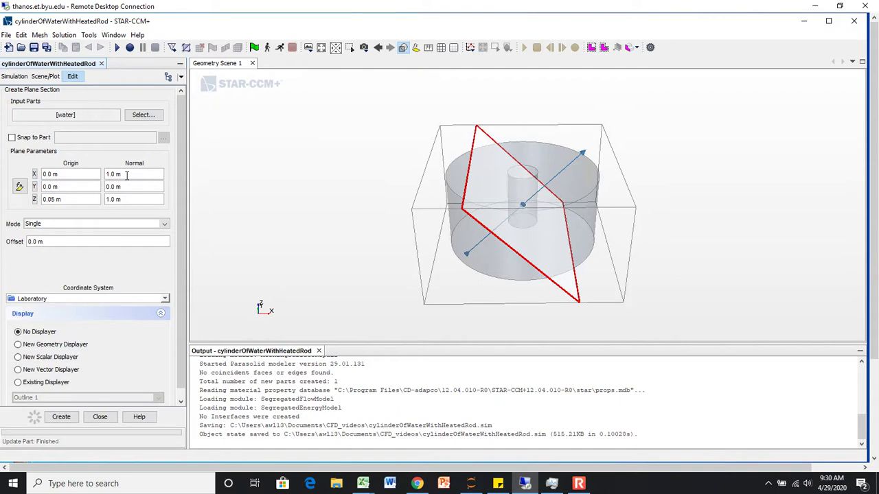
left_click(127, 176)
type("0")
key("Return")
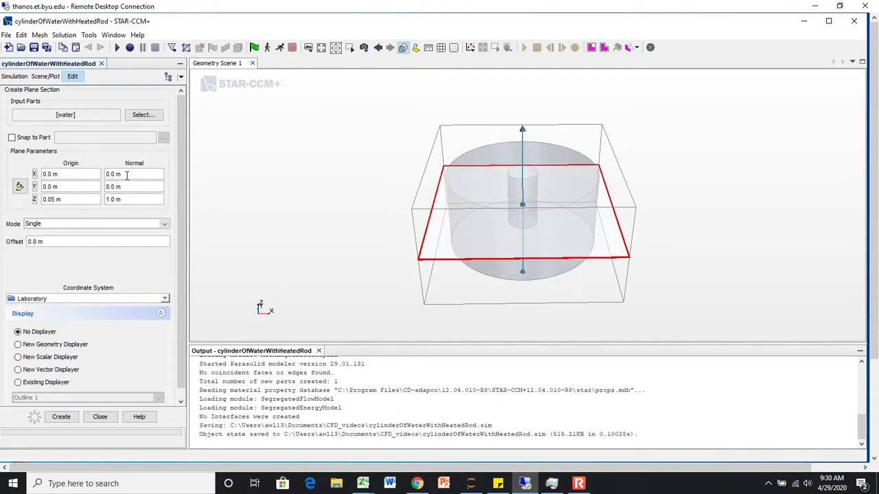
left_click(60, 418)
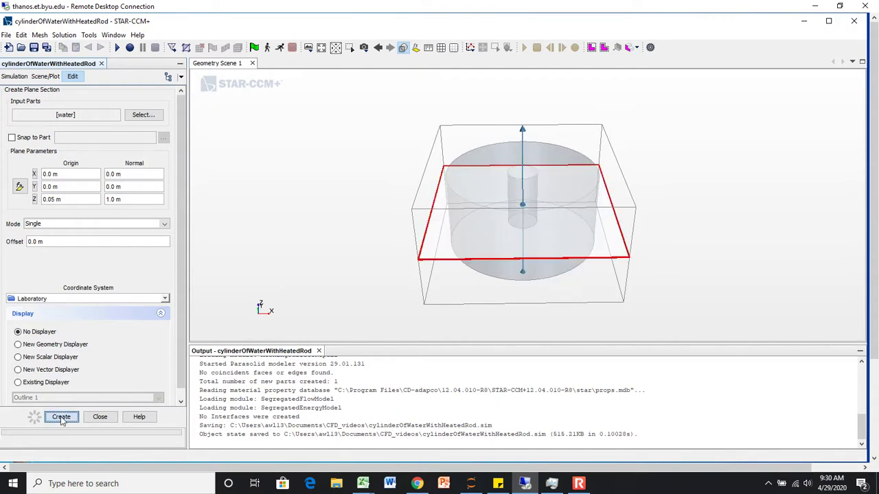
Step: Close the plane section panel, expand Derived Parts, and preview Plane Sections 1–3
left_click(99, 416)
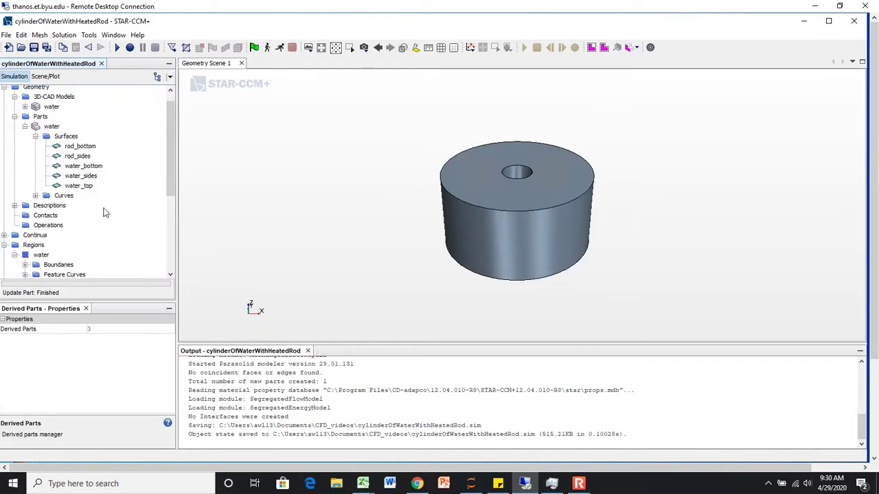
scroll(67, 210, "down", 3)
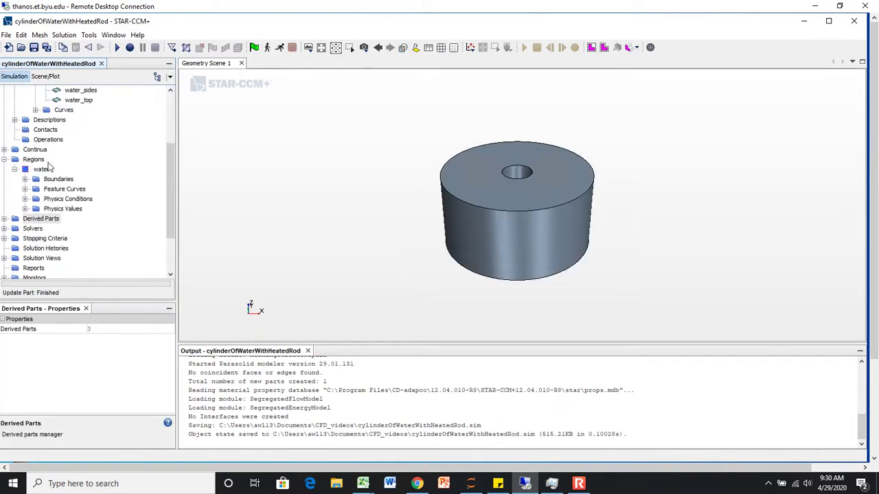
left_click(4, 219)
left_click(50, 228)
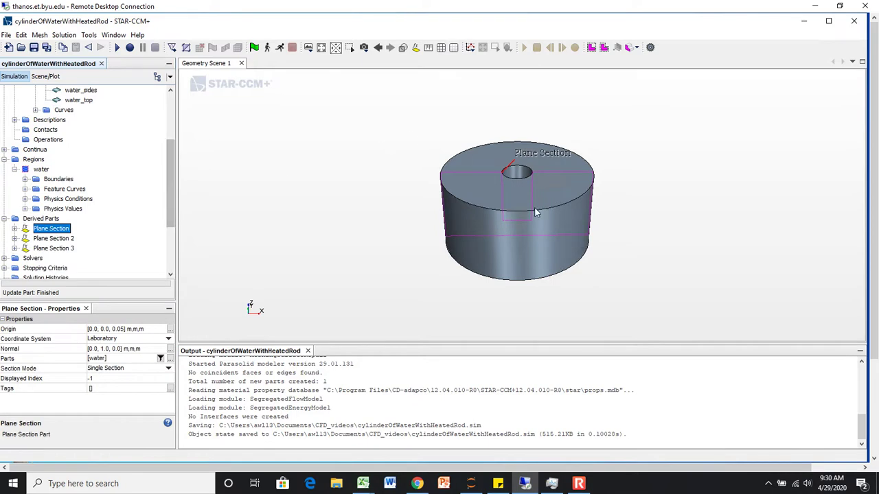
scroll(536, 213, "up", 2)
scroll(536, 213, "up", 2)
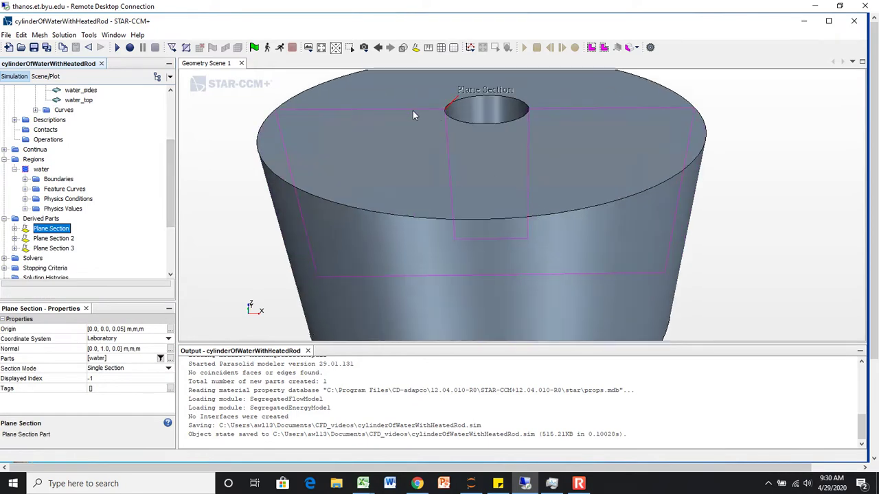
left_click(55, 239)
left_click(56, 249)
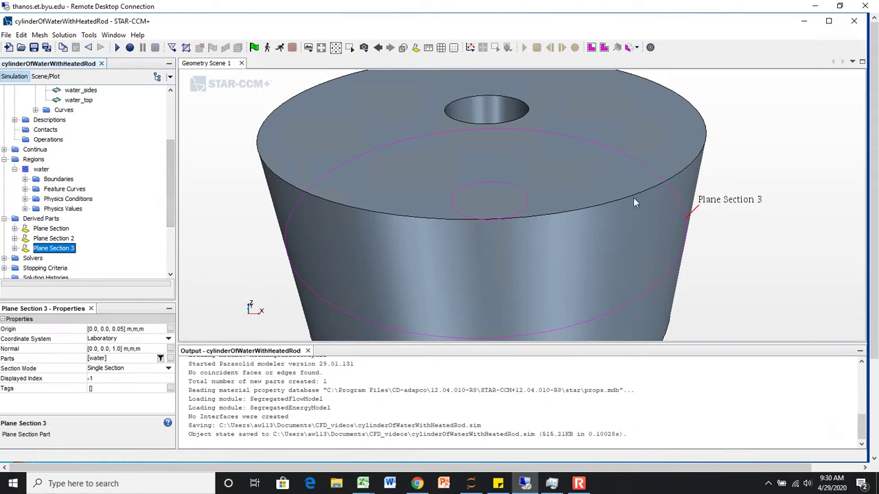
Step: Show Plane Section, Plane Section 2 and Plane Section 3 in the scene again
scroll(486, 173, "down", 3)
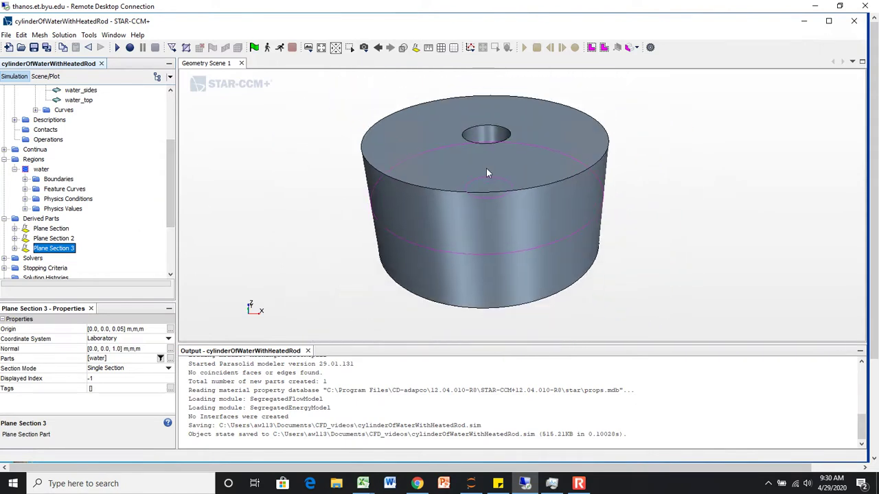
scroll(472, 202, "down", 1)
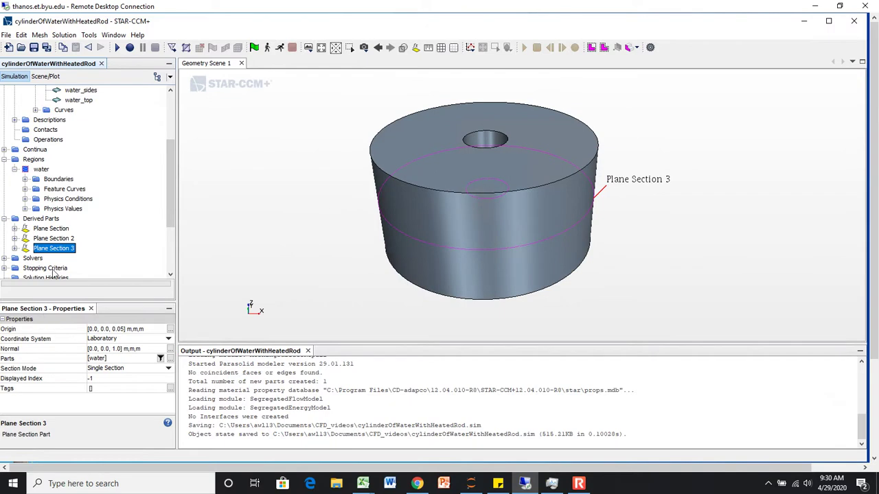
left_click(50, 230)
left_click(49, 240)
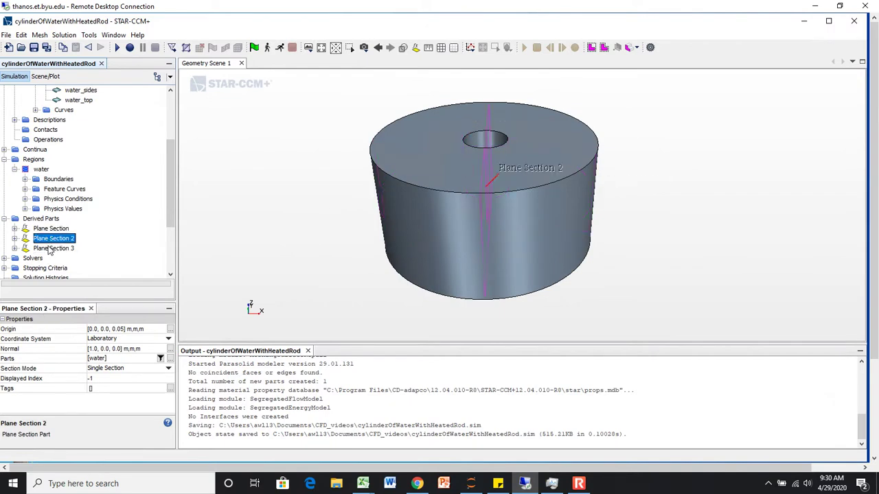
left_click(45, 250)
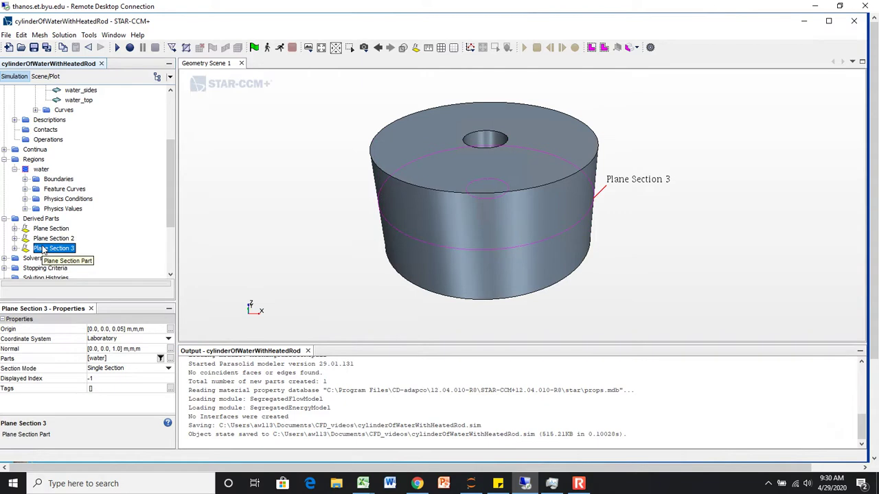